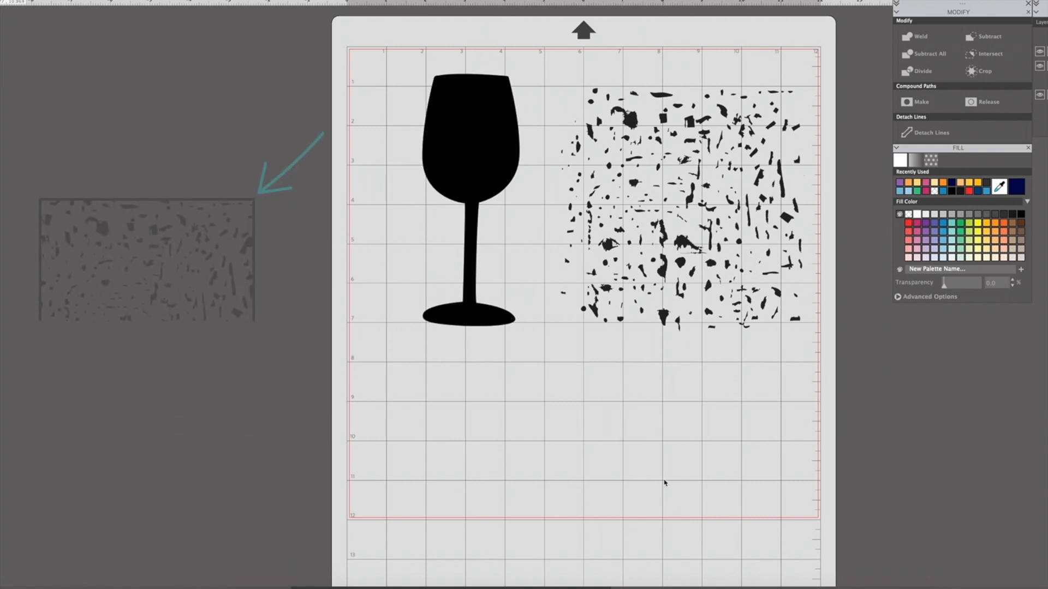
Paste a second copy of the distress texture over the wine glass, next to the original, and delete that copy.
{"action": "left_click", "coordinate": [626, 115]}
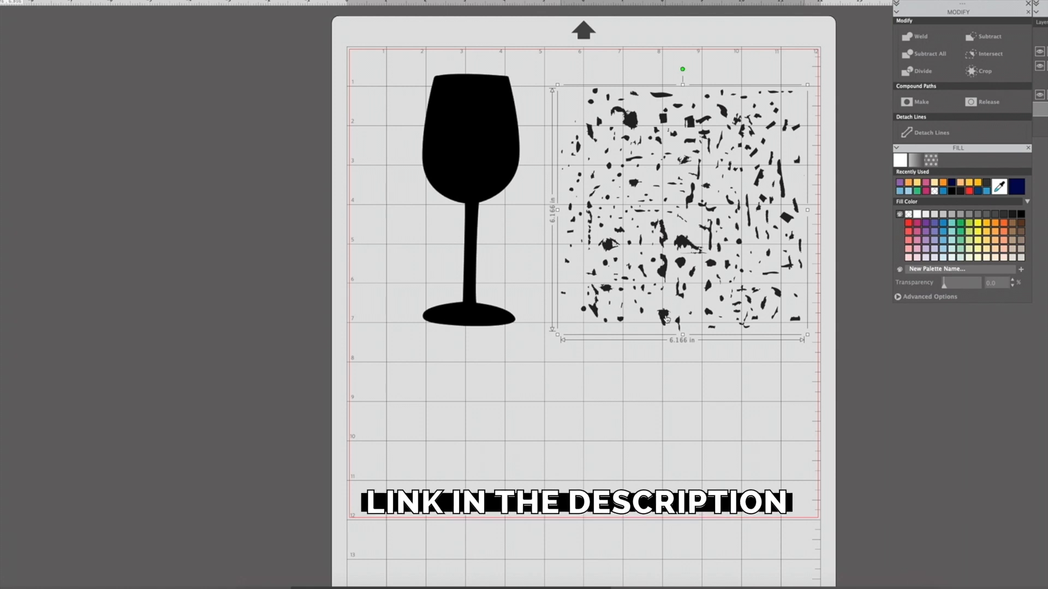
{"action": "key", "text": "super+v"}
{"action": "left_click_drag", "start_coordinate": [350, 219], "coordinate": [463, 247]}
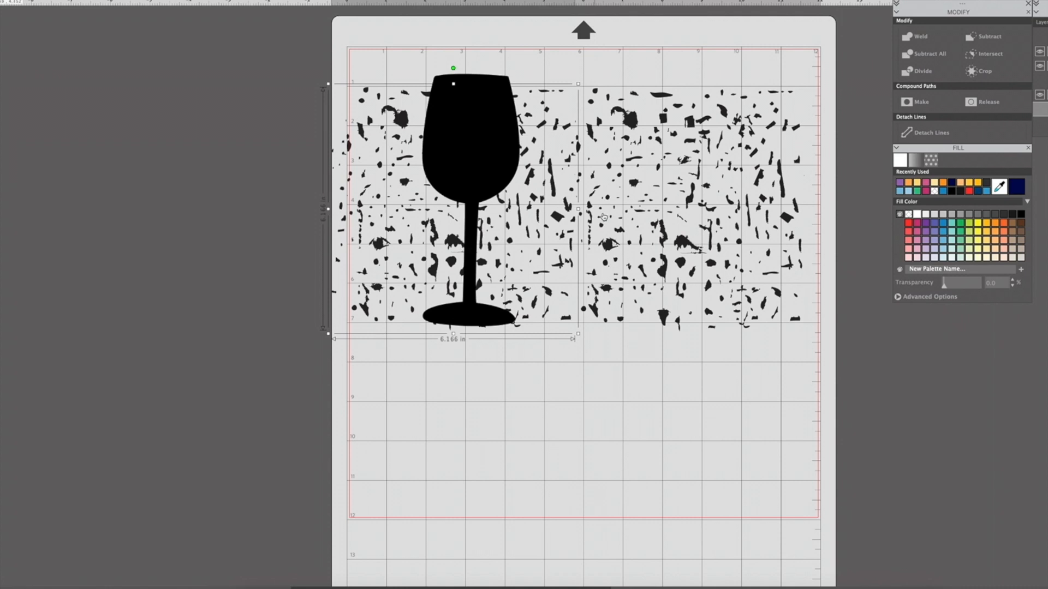
{"action": "left_click", "coordinate": [665, 244], "text": "shift"}
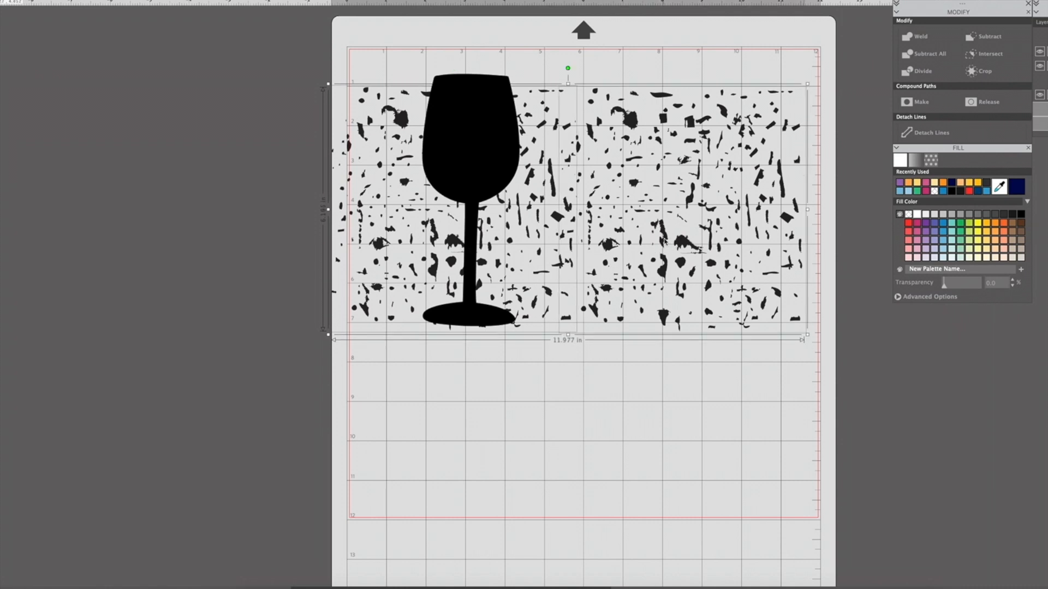
{"action": "left_click", "coordinate": [631, 155], "text": "shift"}
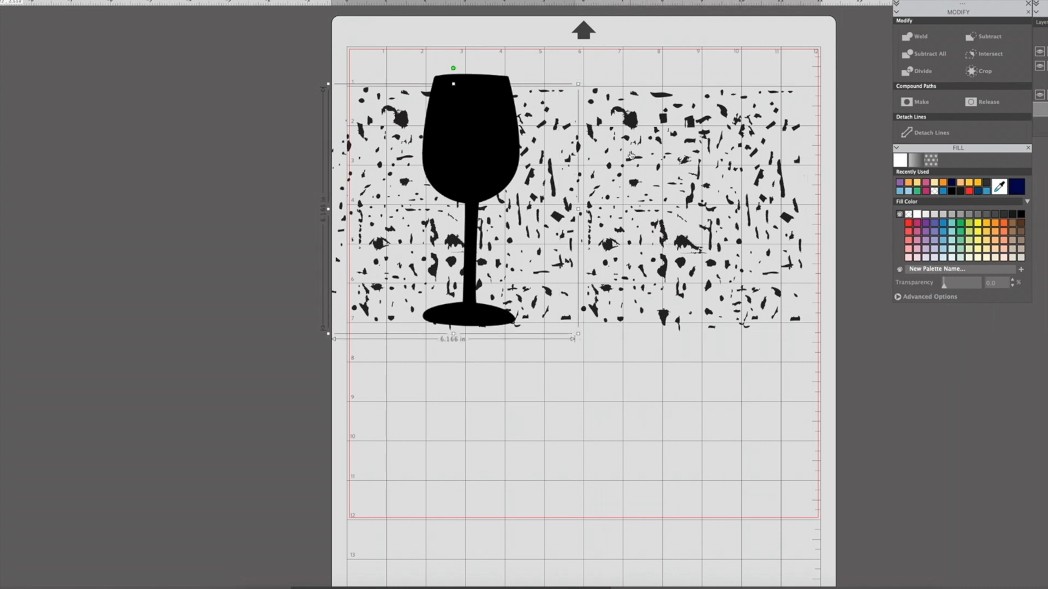
{"action": "key", "text": "Delete"}
Scale the wine glass down to about 1.73 in wide and fill it with green.
{"action": "left_click", "coordinate": [503, 163]}
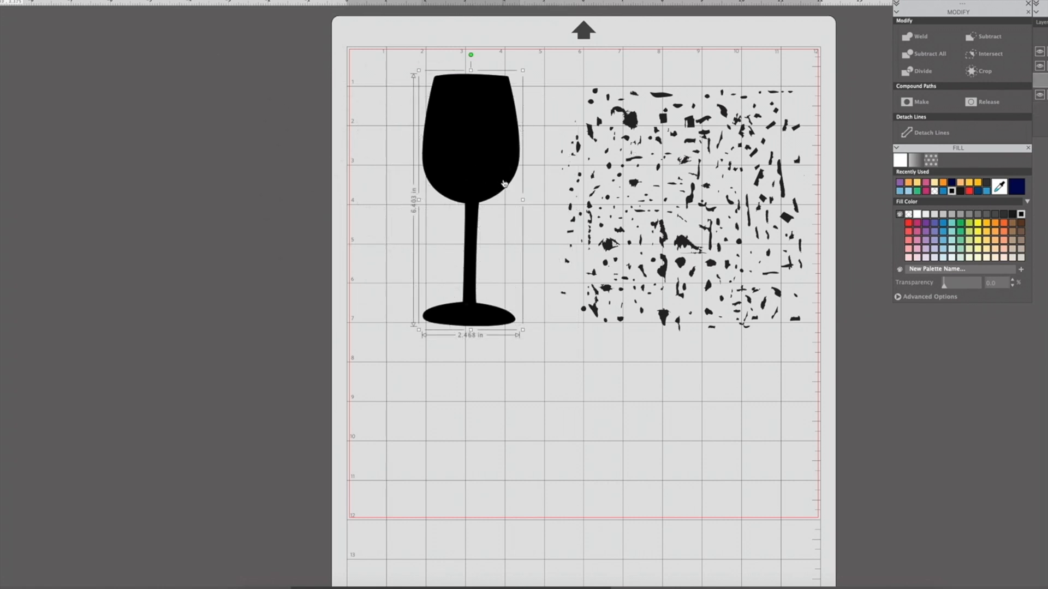
{"action": "left_click_drag", "start_coordinate": [523, 71], "coordinate": [521, 72]}
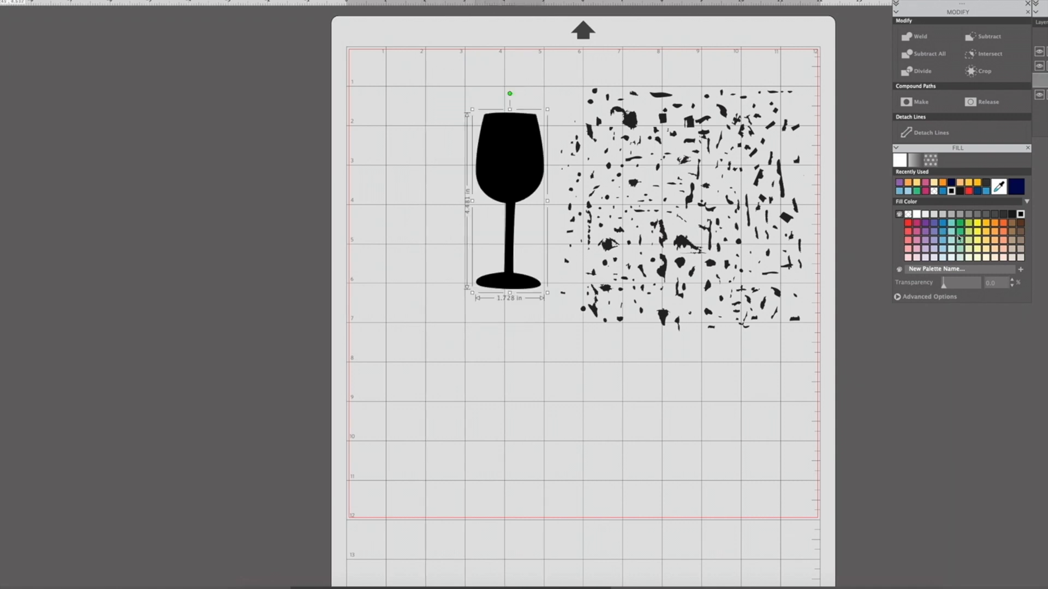
{"action": "left_click", "coordinate": [959, 233]}
Overlap the green glass with the middle of the distress texture and bring the texture to the front.
{"action": "left_click_drag", "start_coordinate": [507, 236], "coordinate": [705, 187]}
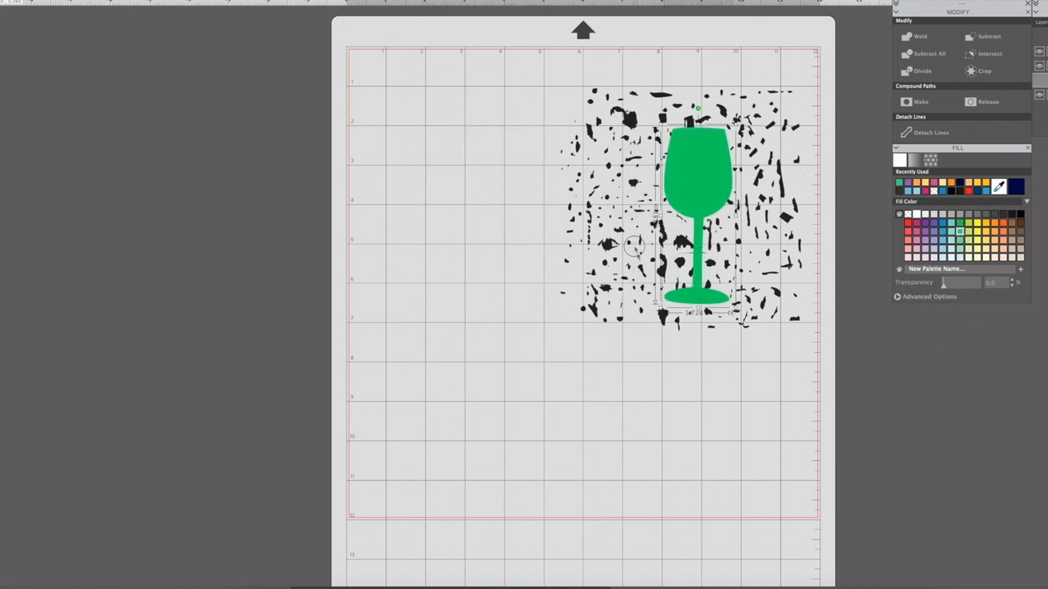
{"action": "left_click_drag", "start_coordinate": [615, 247], "coordinate": [480, 276]}
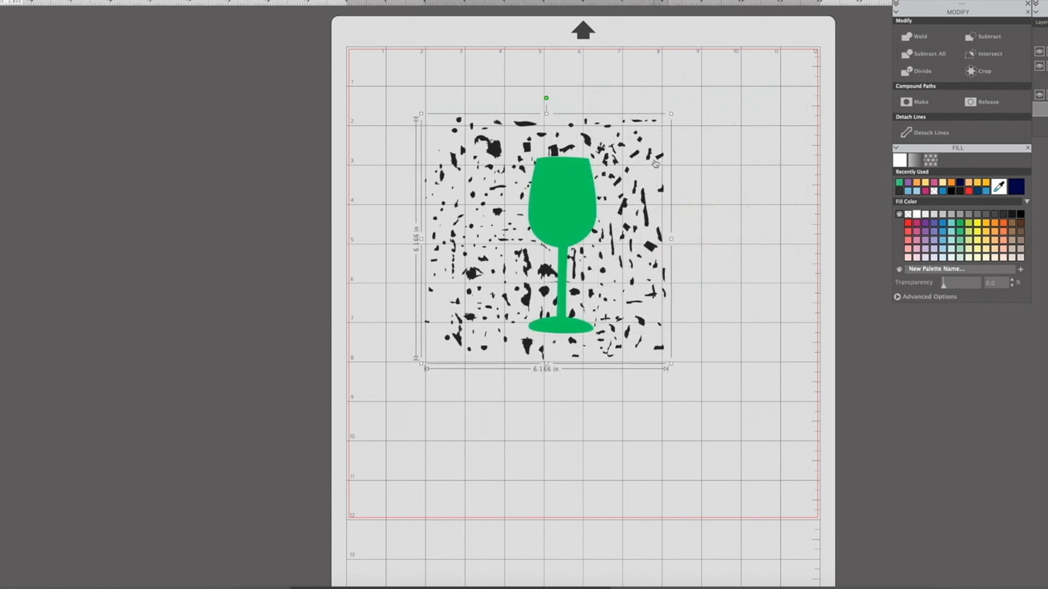
{"action": "right_click", "coordinate": [633, 152]}
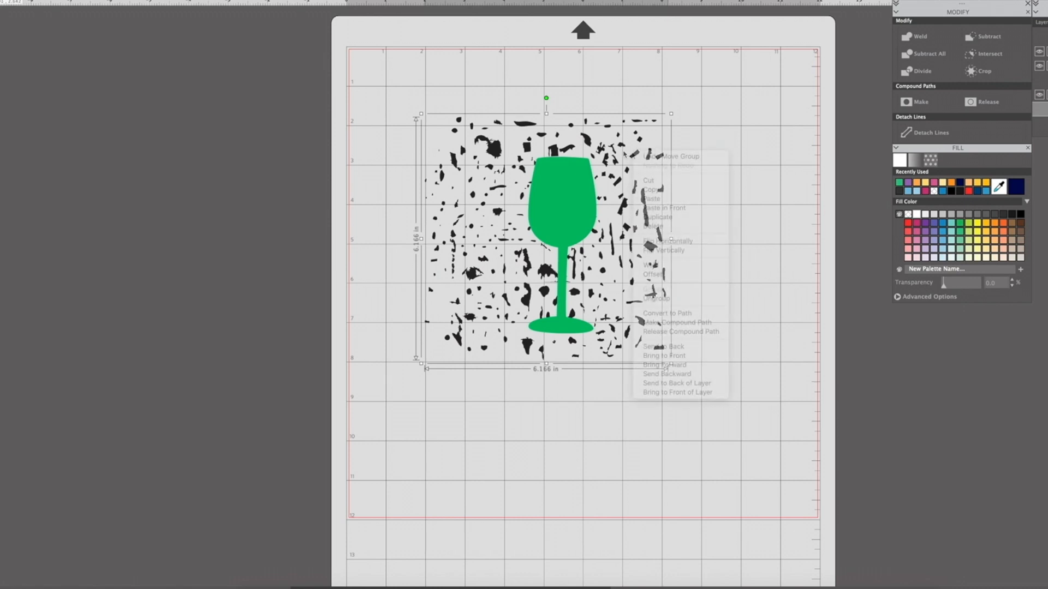
{"action": "left_click", "coordinate": [675, 358]}
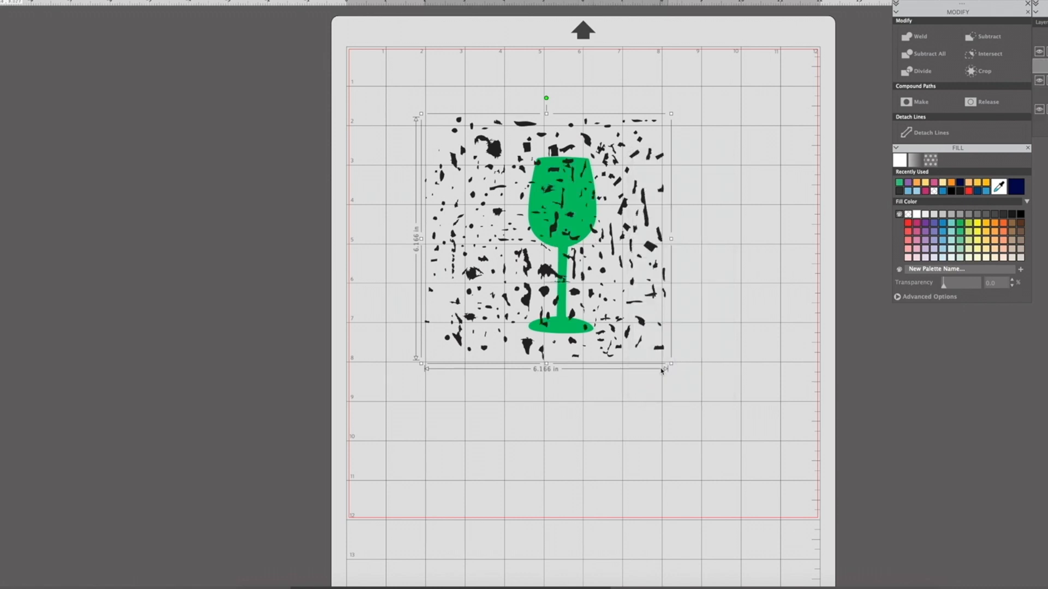
Enlarge the distress texture to about 7.20 in wide and reposition it so its specks cover the whole glass.
{"action": "mouse_move", "coordinate": [671, 363]}
{"action": "left_mouse_down"}
{"action": "mouse_move", "coordinate": [753, 441]}
{"action": "mouse_move", "coordinate": [677, 376]}
{"action": "left_mouse_up"}
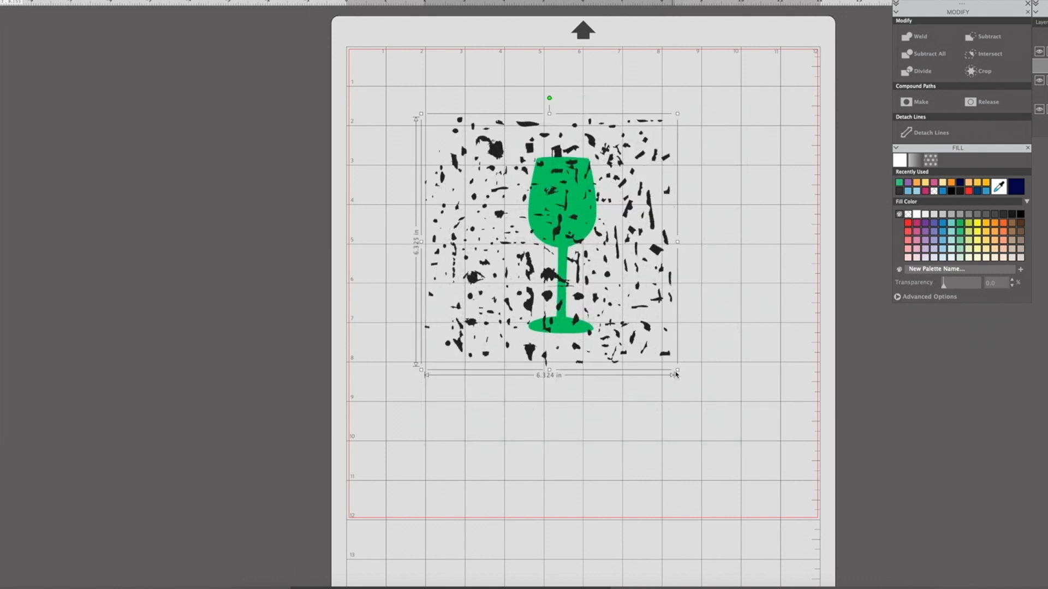
{"action": "left_click_drag", "start_coordinate": [624, 266], "coordinate": [601, 266]}
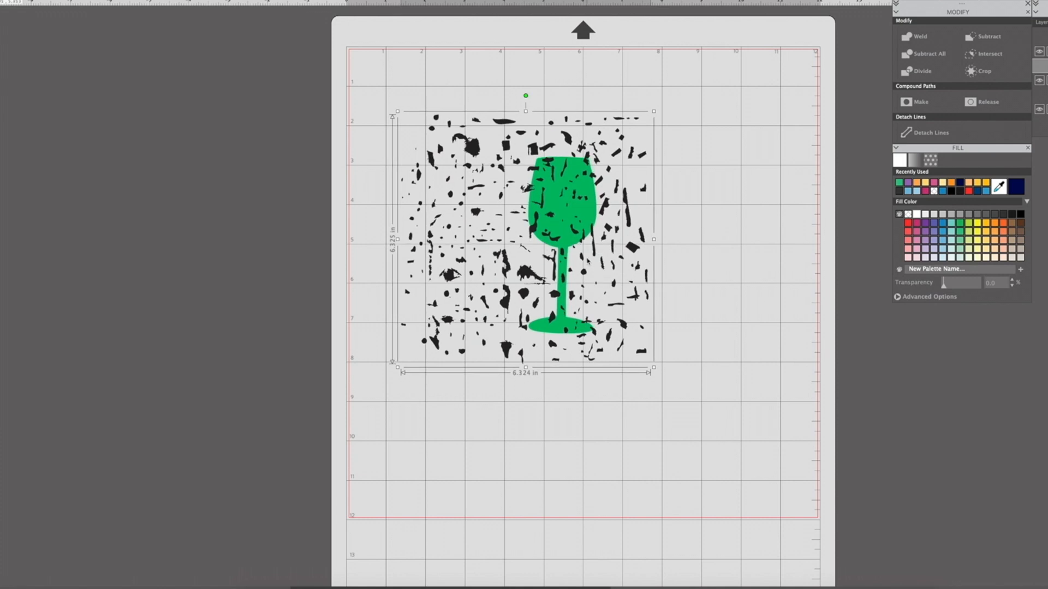
{"action": "left_click_drag", "start_coordinate": [654, 368], "coordinate": [693, 398]}
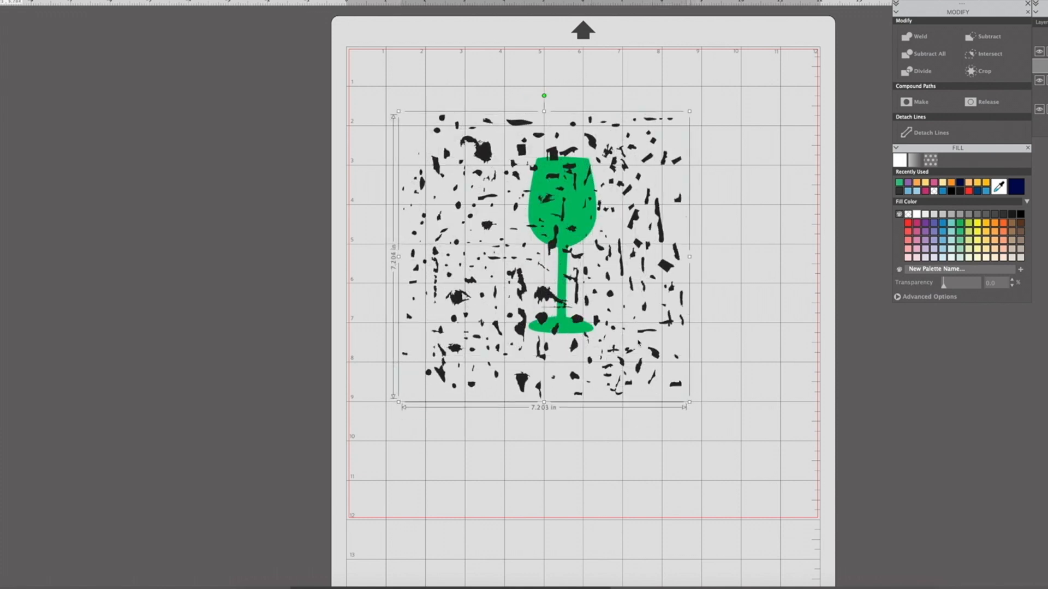
{"action": "left_click_drag", "start_coordinate": [595, 338], "coordinate": [577, 331]}
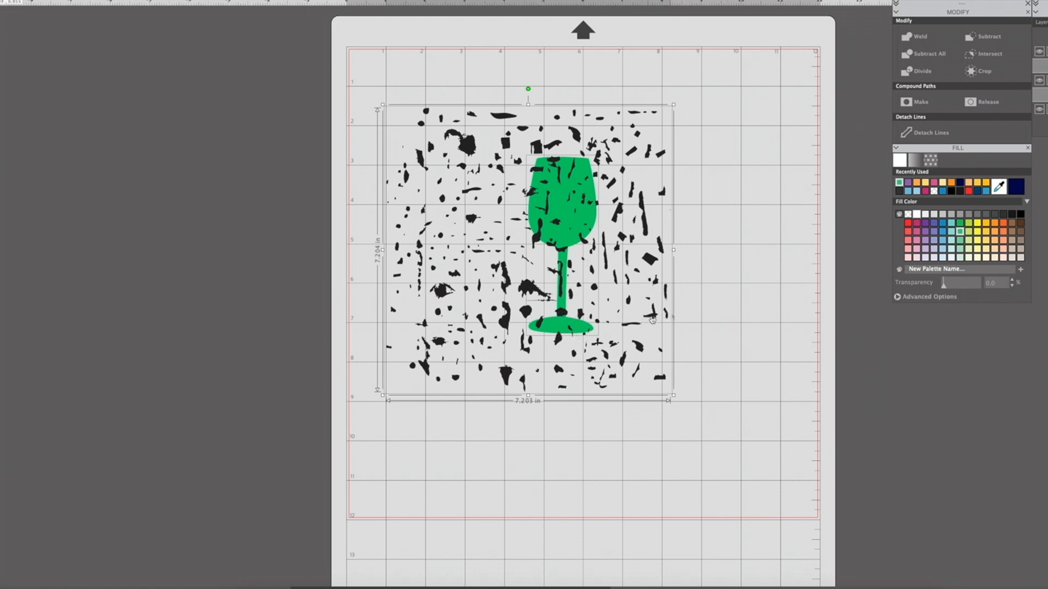
{"action": "left_click_drag", "start_coordinate": [653, 318], "coordinate": [647, 316]}
{"action": "left_click", "coordinate": [671, 320]}
{"action": "left_click_drag", "start_coordinate": [599, 354], "coordinate": [686, 343]}
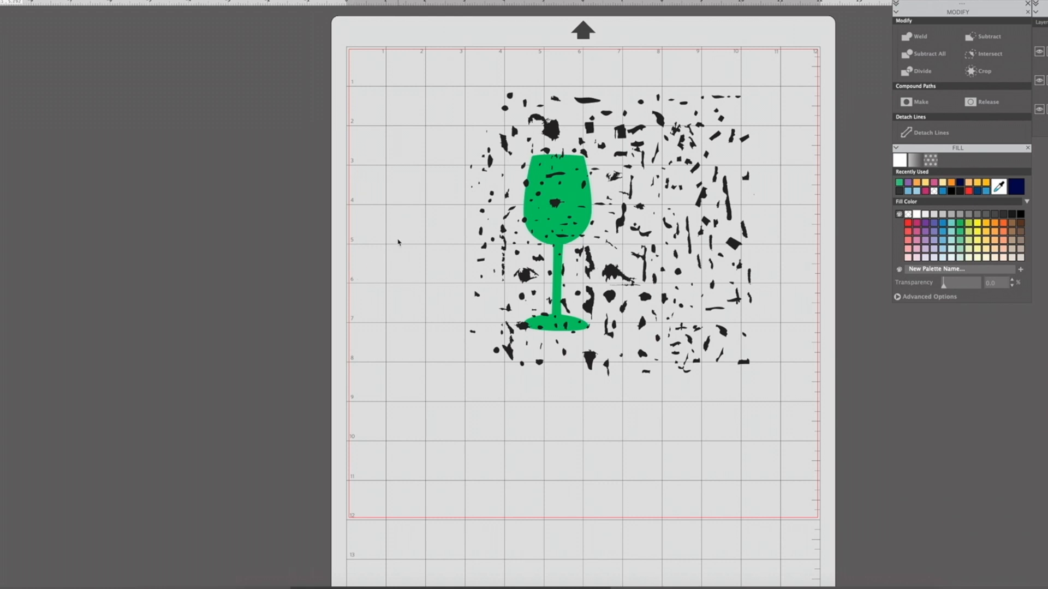
Cut the distress texture out of the glass with Subtract All and delete the leftover texture.
{"action": "left_click_drag", "start_coordinate": [395, 69], "coordinate": [848, 483]}
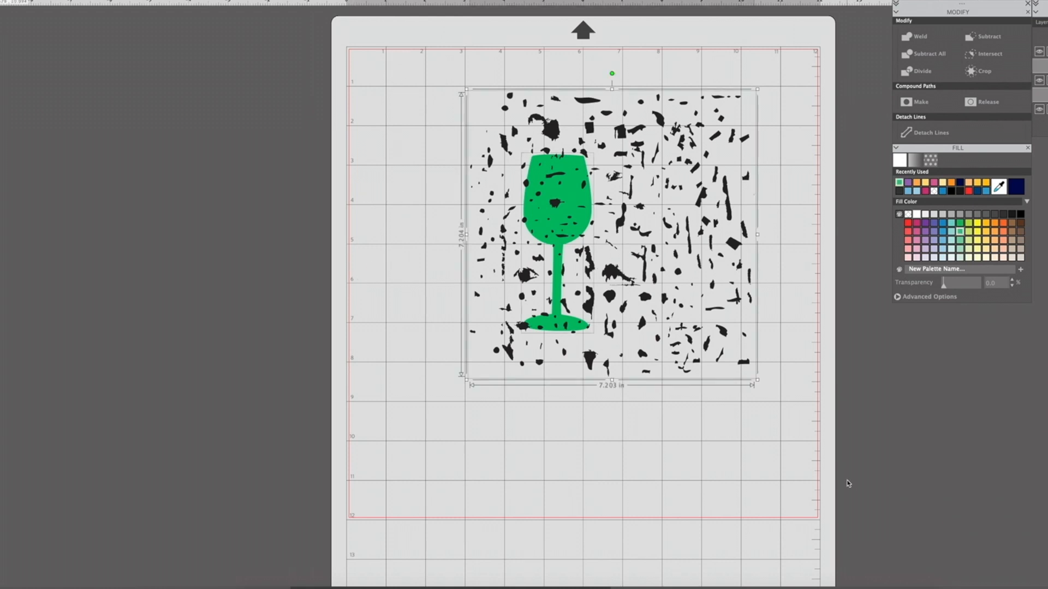
{"action": "left_click", "coordinate": [911, 54]}
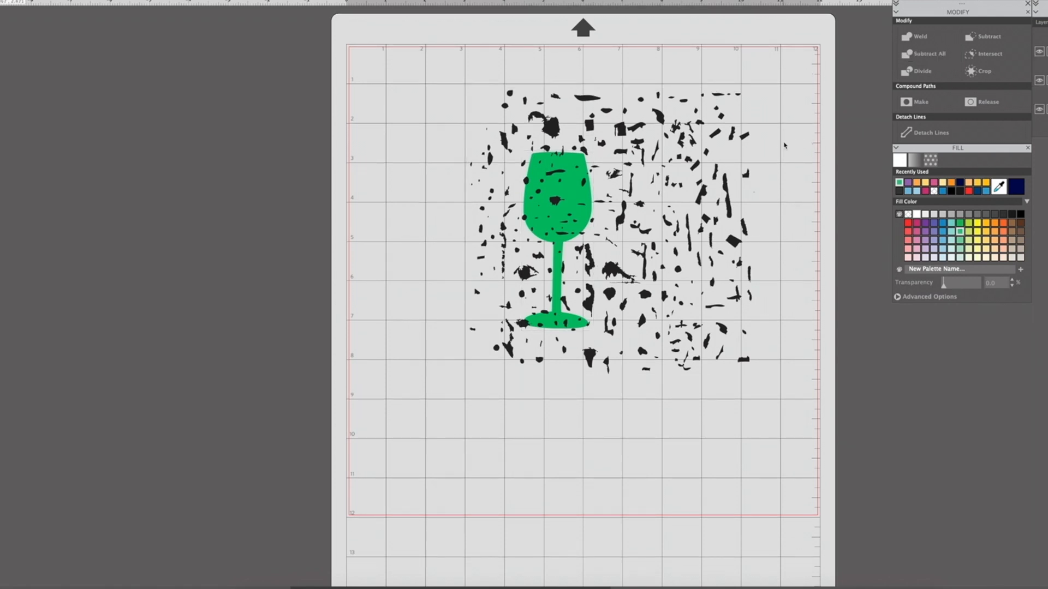
{"action": "left_click", "coordinate": [744, 136]}
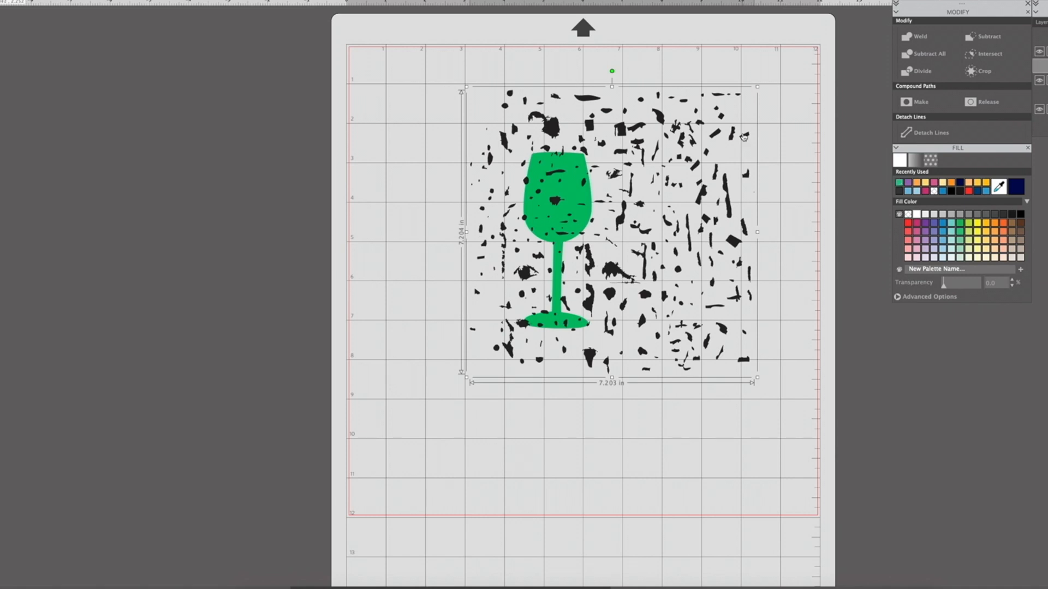
{"action": "left_click_drag", "start_coordinate": [744, 137], "coordinate": [418, 155]}
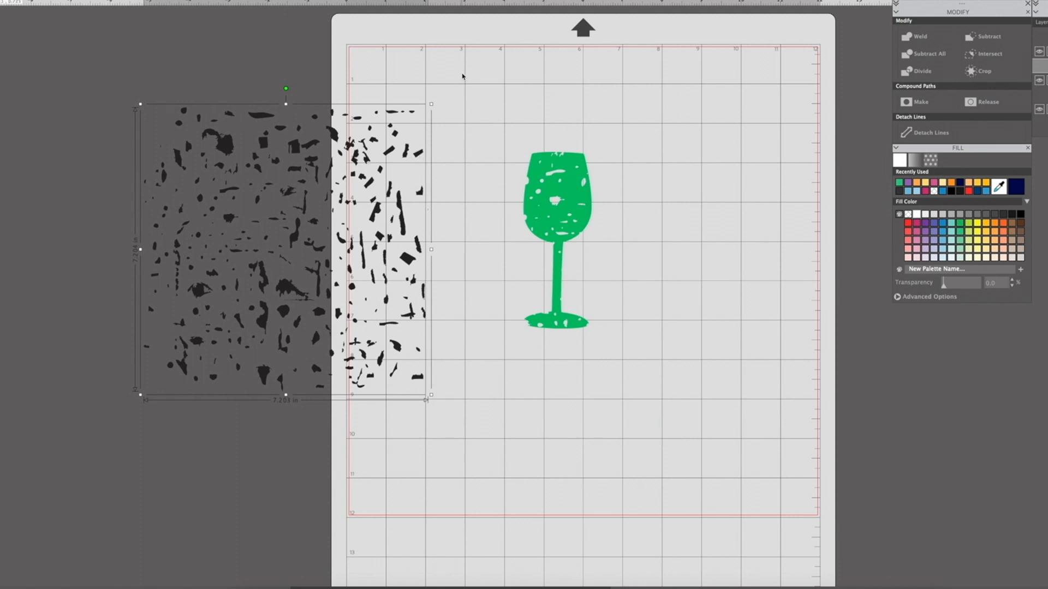
{"action": "key", "text": "Delete"}
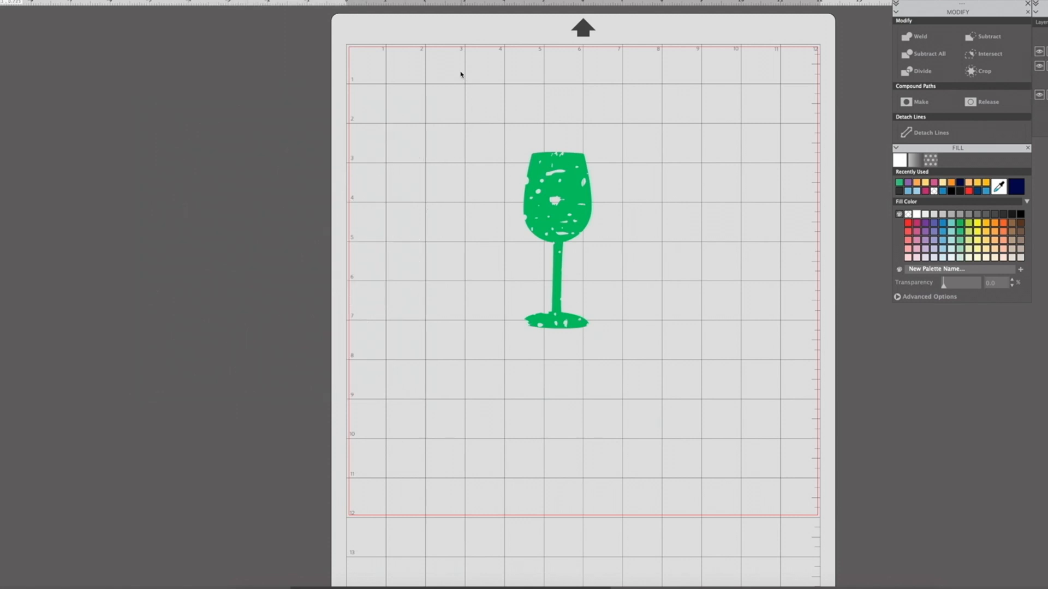
Enlarge the distressed glass to about 3.38 in wide and 8.77 in tall and place it near the mat's upper-left corner.
{"action": "left_click", "coordinate": [573, 221]}
{"action": "left_click_drag", "start_coordinate": [573, 221], "coordinate": [687, 142]}
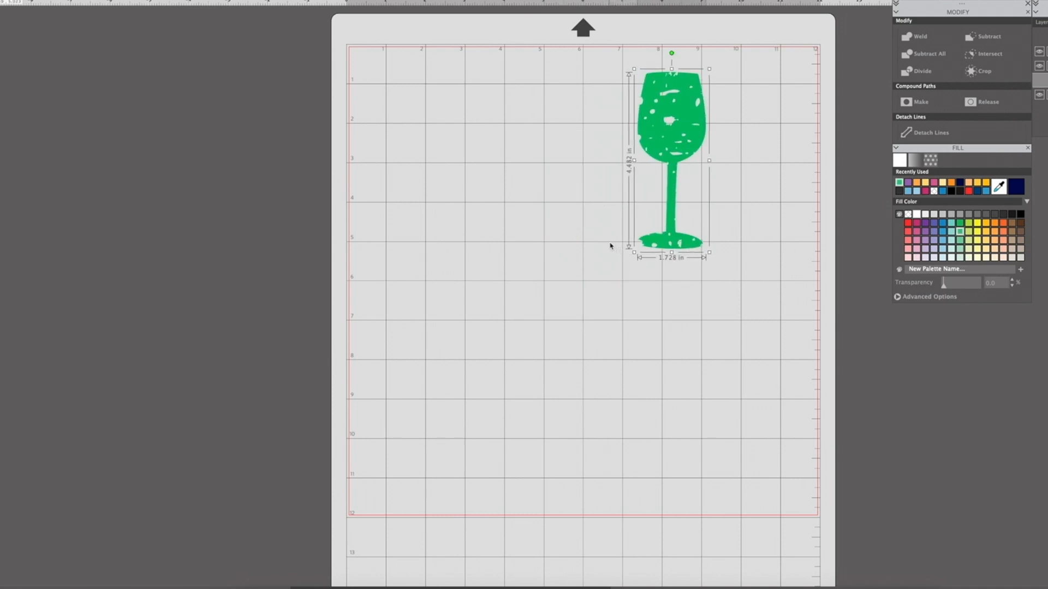
{"action": "left_click_drag", "start_coordinate": [642, 253], "coordinate": [456, 376]}
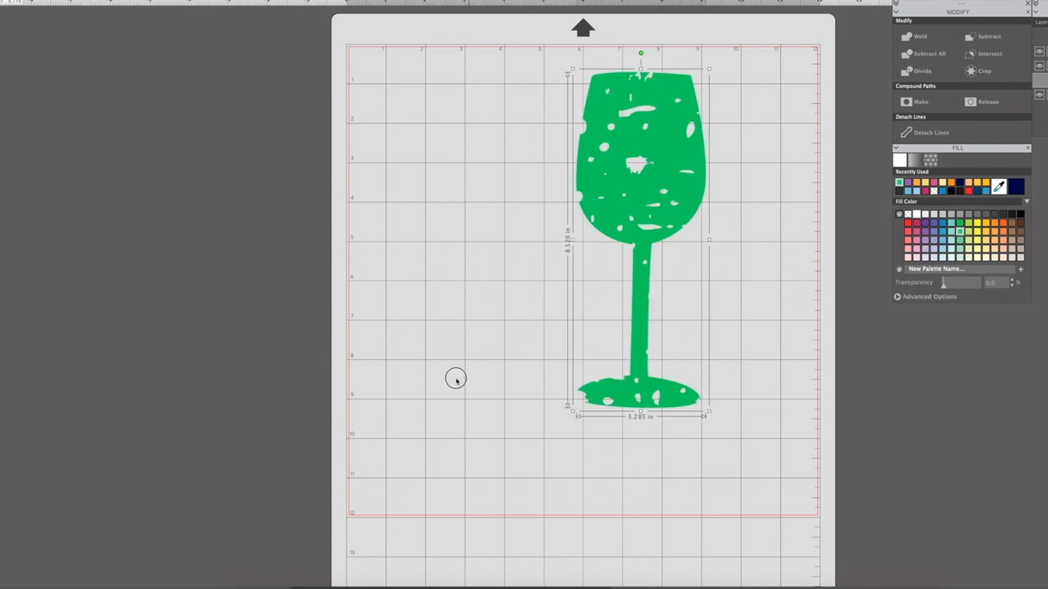
{"action": "left_click_drag", "start_coordinate": [633, 248], "coordinate": [527, 241]}
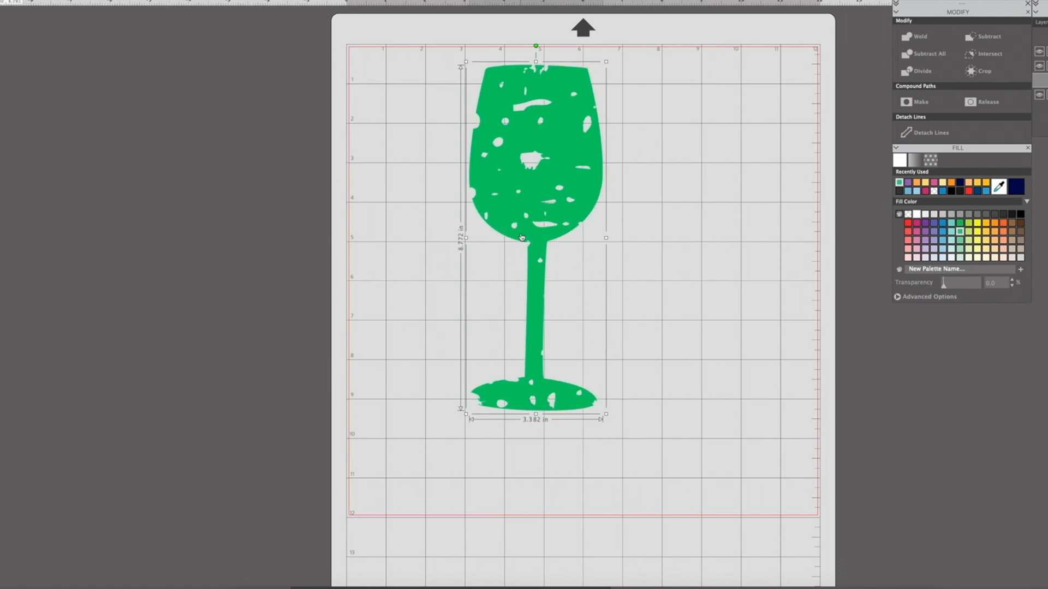
{"action": "left_click_drag", "start_coordinate": [580, 161], "coordinate": [491, 164]}
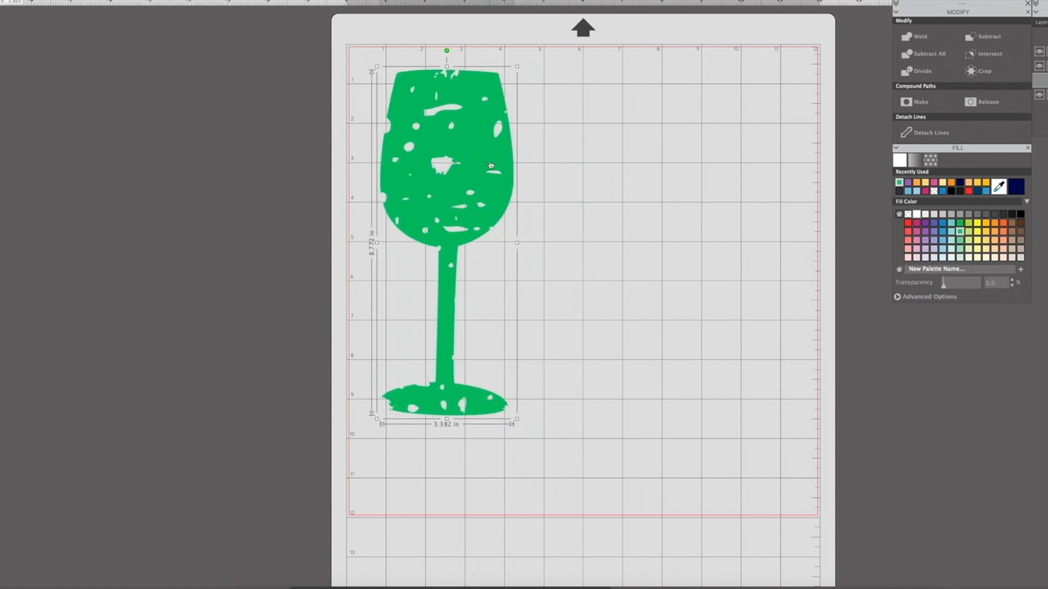
{"action": "mouse_move", "coordinate": [483, 167]}
{"action": "left_mouse_down"}
{"action": "mouse_move", "coordinate": [472, 137]}
{"action": "mouse_move", "coordinate": [492, 160]}
{"action": "mouse_move", "coordinate": [473, 166]}
{"action": "left_mouse_up"}
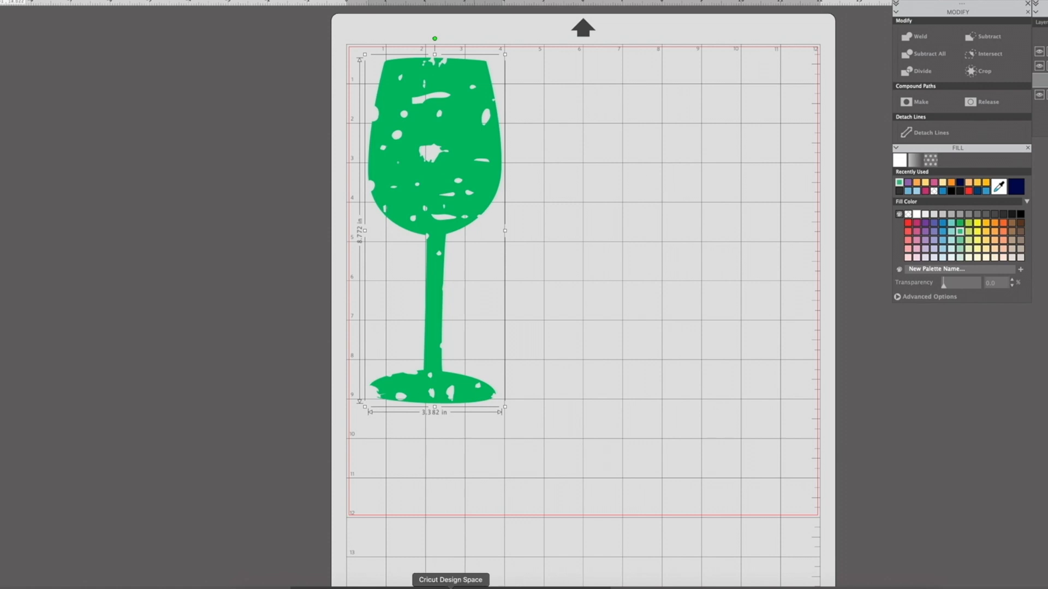
Switch to Cricut Design Space and recolour the wine glass light blue, with the glass placed clear of the texture.
{"action": "left_click", "coordinate": [451, 588]}
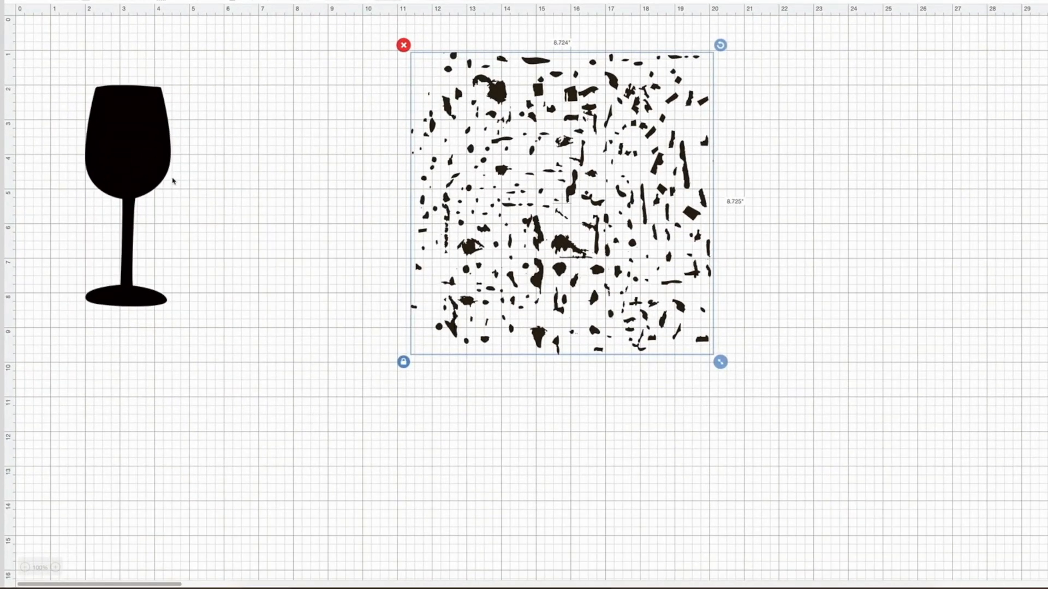
{"action": "left_click_drag", "start_coordinate": [126, 164], "coordinate": [311, 173]}
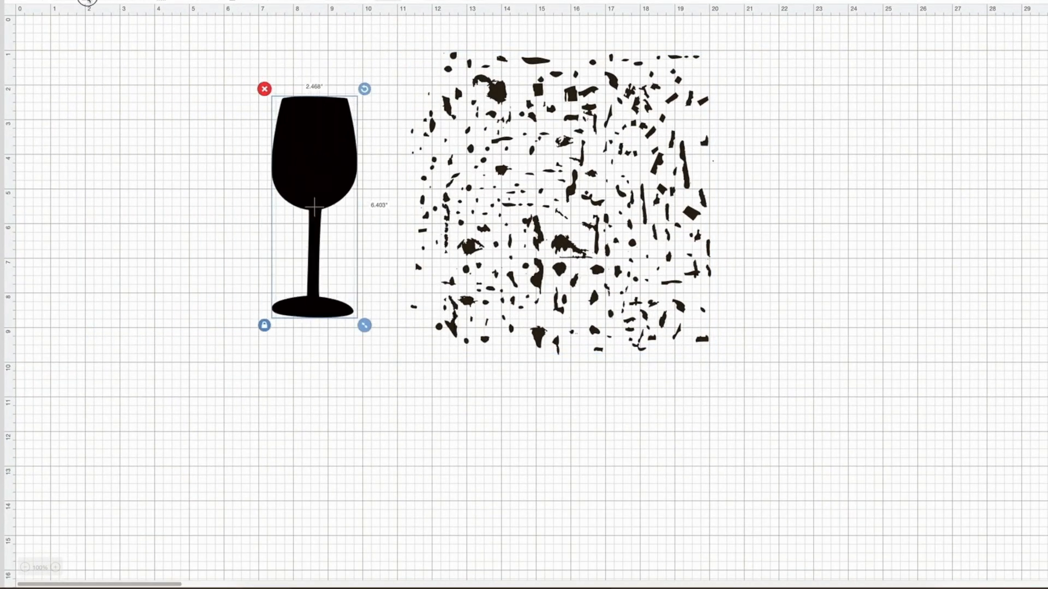
{"action": "left_click", "coordinate": [87, 1]}
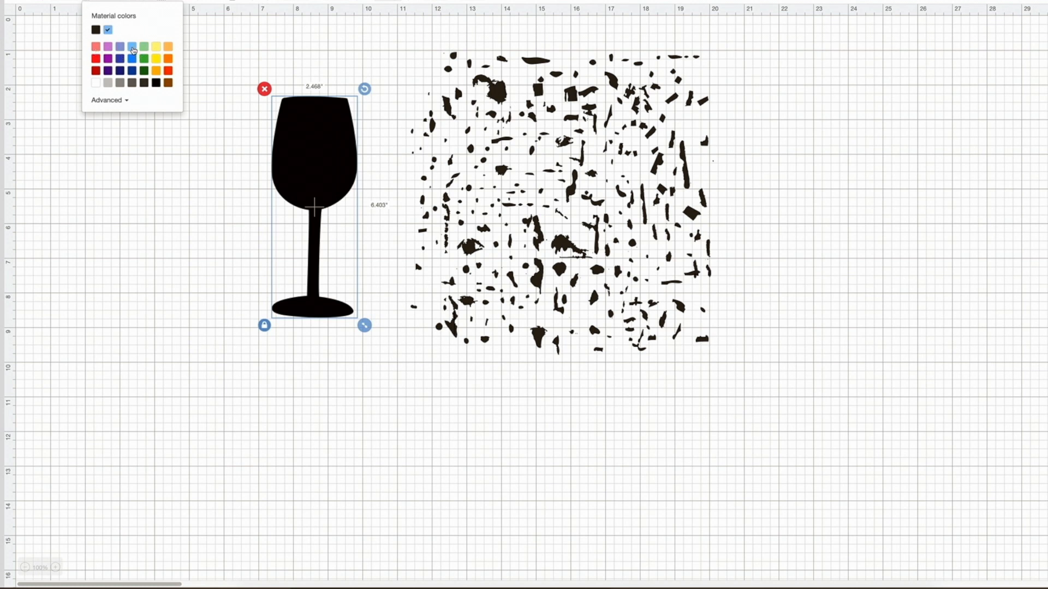
{"action": "left_click", "coordinate": [132, 50]}
Place the blue glass over the middle of the distress texture and send the texture to the front.
{"action": "left_click_drag", "start_coordinate": [317, 178], "coordinate": [531, 152]}
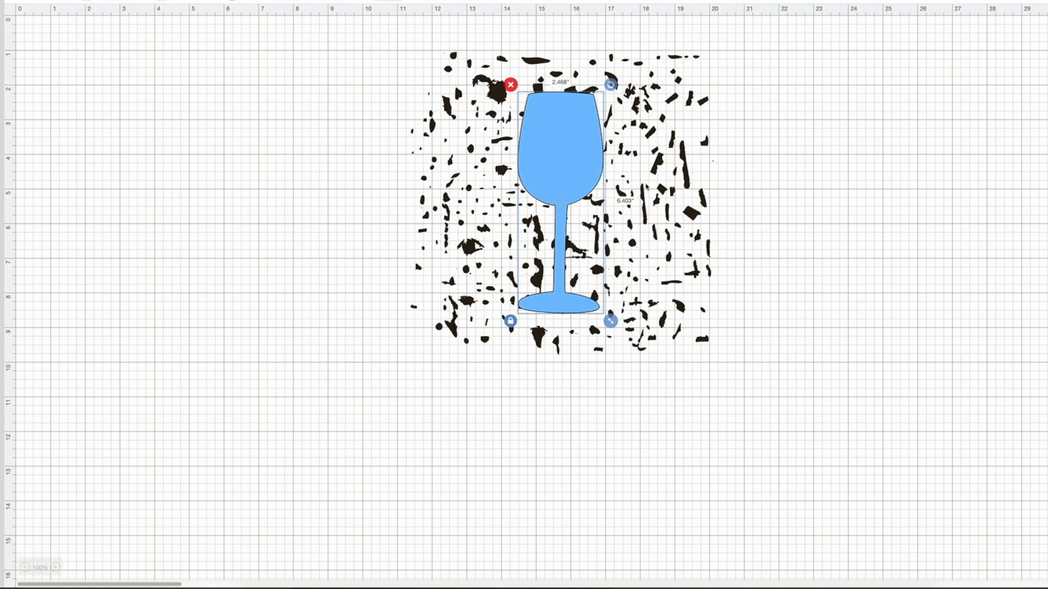
{"action": "key", "text": "ctrl+a"}
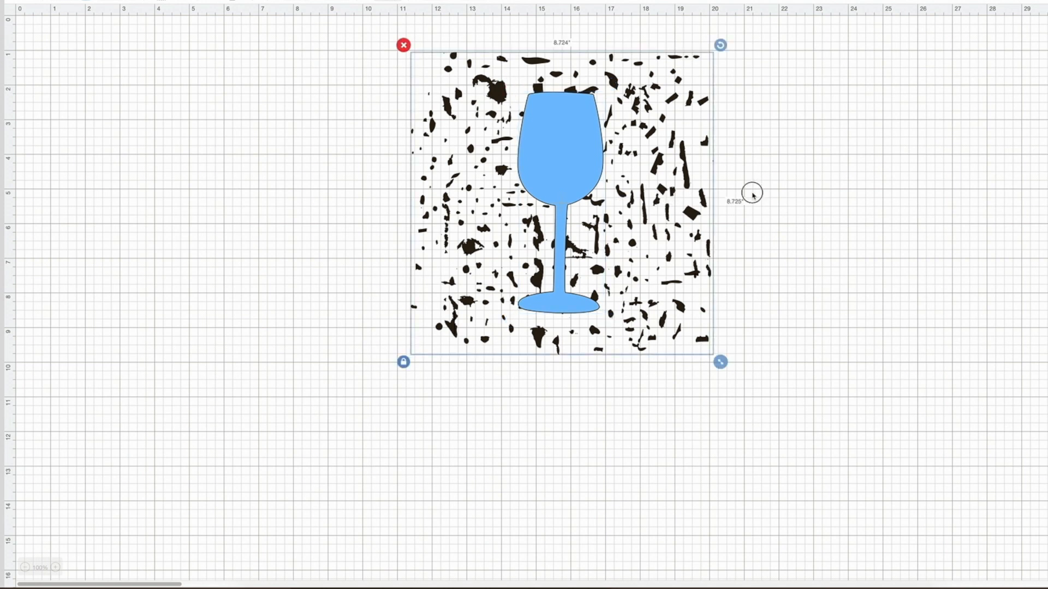
{"action": "left_click", "coordinate": [753, 194]}
{"action": "key", "text": "ctrl+a"}
{"action": "right_click", "coordinate": [612, 254]}
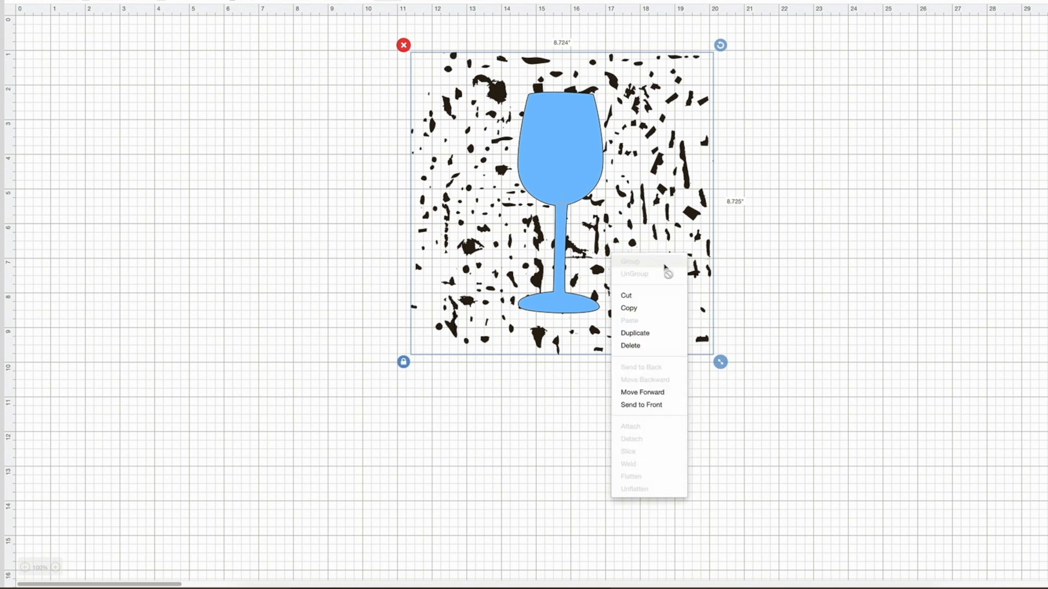
{"action": "left_click", "coordinate": [659, 410]}
Resize the distress texture to about 7.99 in wide and shift it so its right edge overlaps the left part of the glass.
{"action": "left_click_drag", "start_coordinate": [721, 362], "coordinate": [864, 504]}
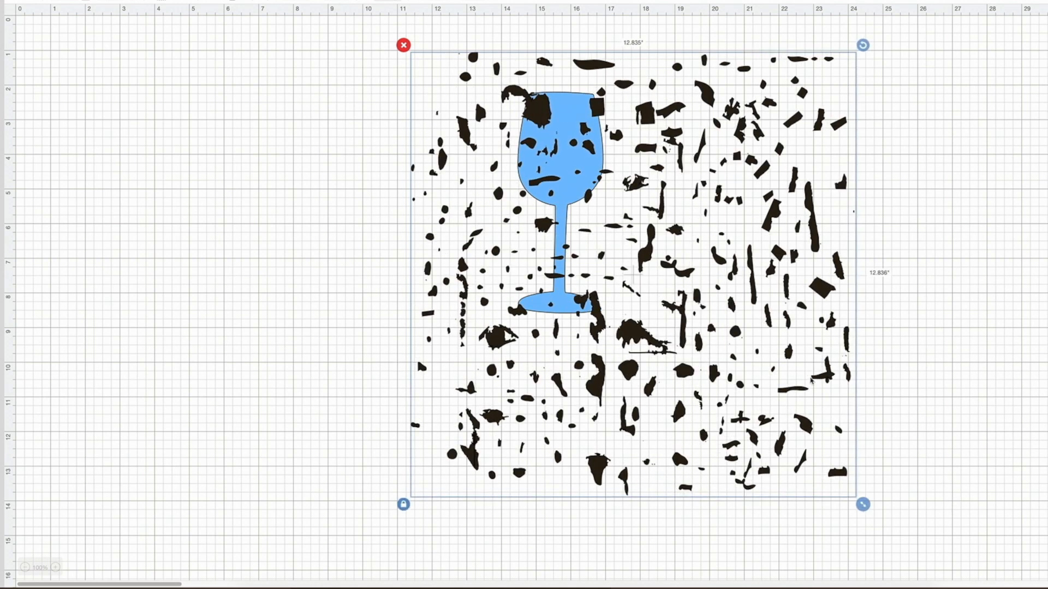
{"action": "left_click_drag", "start_coordinate": [824, 374], "coordinate": [750, 335]}
{"action": "left_click_drag", "start_coordinate": [790, 467], "coordinate": [607, 269]}
{"action": "left_click_drag", "start_coordinate": [468, 215], "coordinate": [387, 272]}
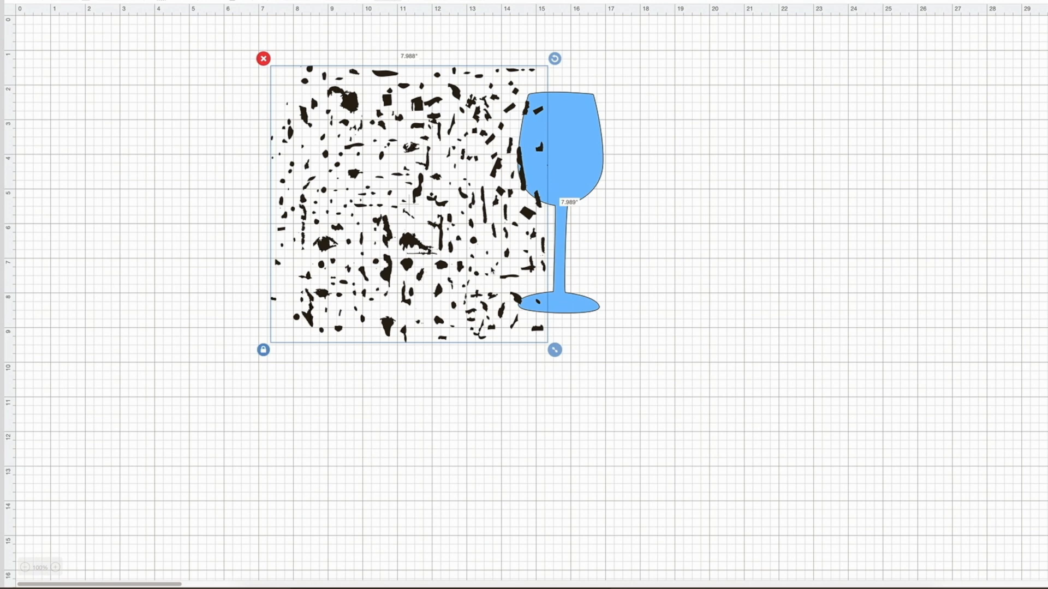
Duplicate the distress texture, place the copy beside the original to cover the rest of the glass, and select both textures.
{"action": "right_click", "coordinate": [486, 243]}
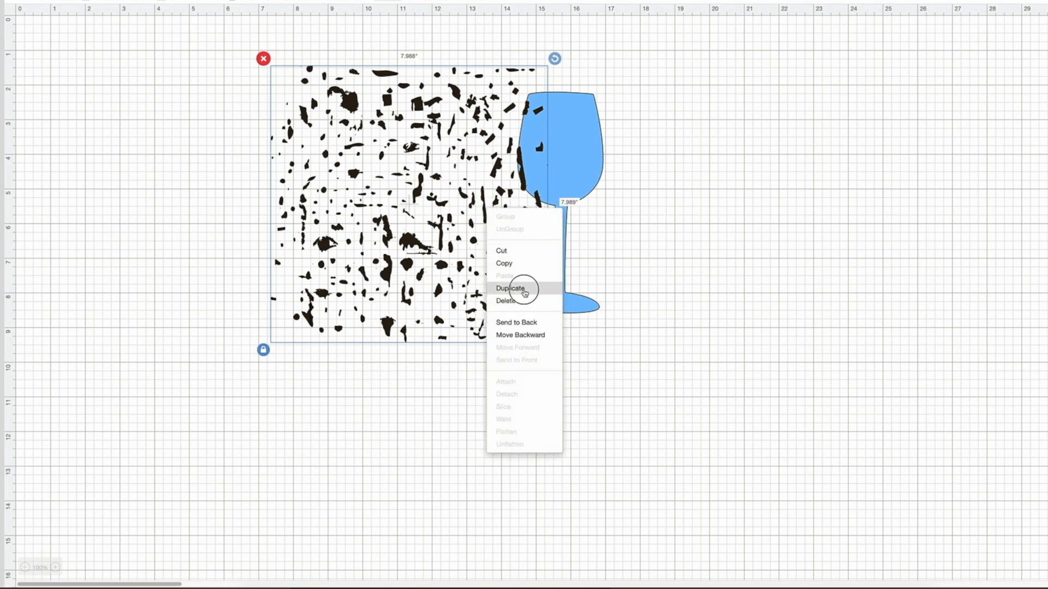
{"action": "left_click", "coordinate": [535, 288]}
{"action": "left_click_drag", "start_coordinate": [439, 269], "coordinate": [685, 253]}
{"action": "left_click", "coordinate": [630, 310]}
{"action": "left_click_drag", "start_coordinate": [630, 310], "coordinate": [640, 313]}
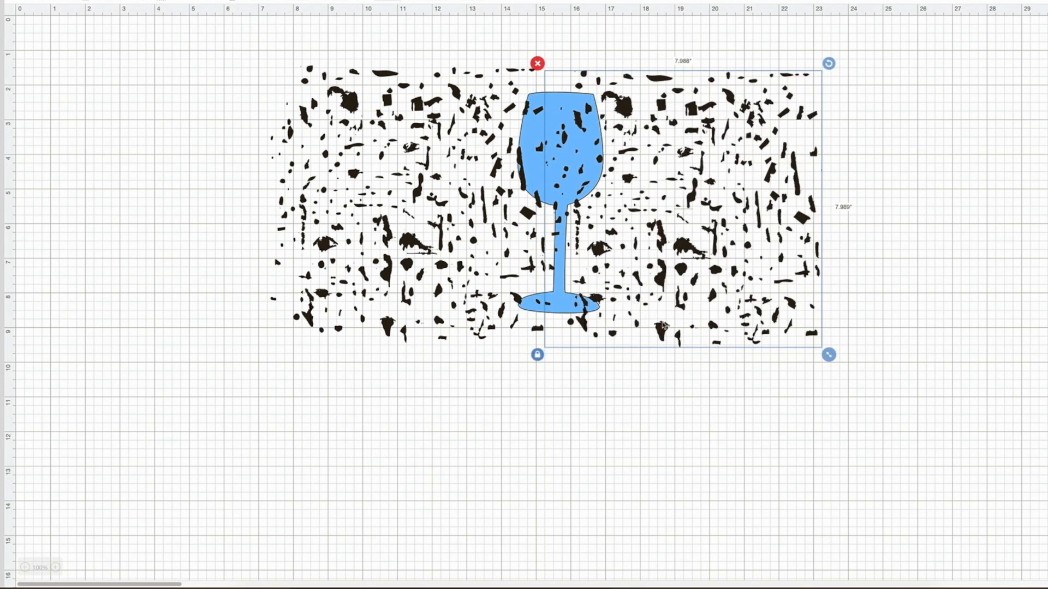
{"action": "left_click", "coordinate": [471, 108]}
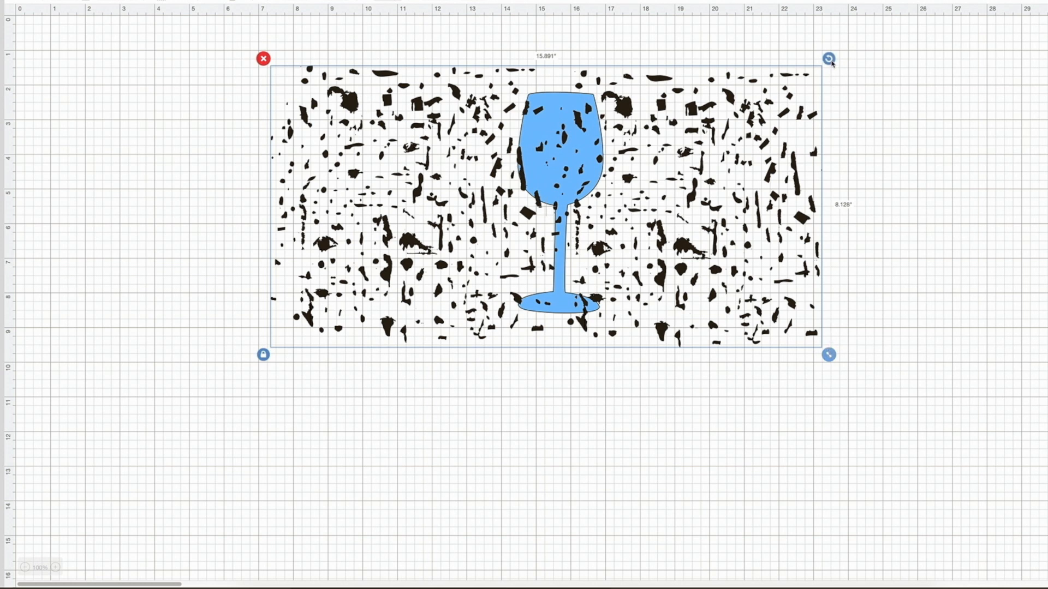
Rotate the two textures a quarter turn, shrink them to about 5.02 by 9.81 in, and place them so they cover the whole glass.
{"action": "left_click_drag", "start_coordinate": [829, 59], "coordinate": [630, 363]}
{"action": "left_click_drag", "start_coordinate": [566, 346], "coordinate": [569, 348]}
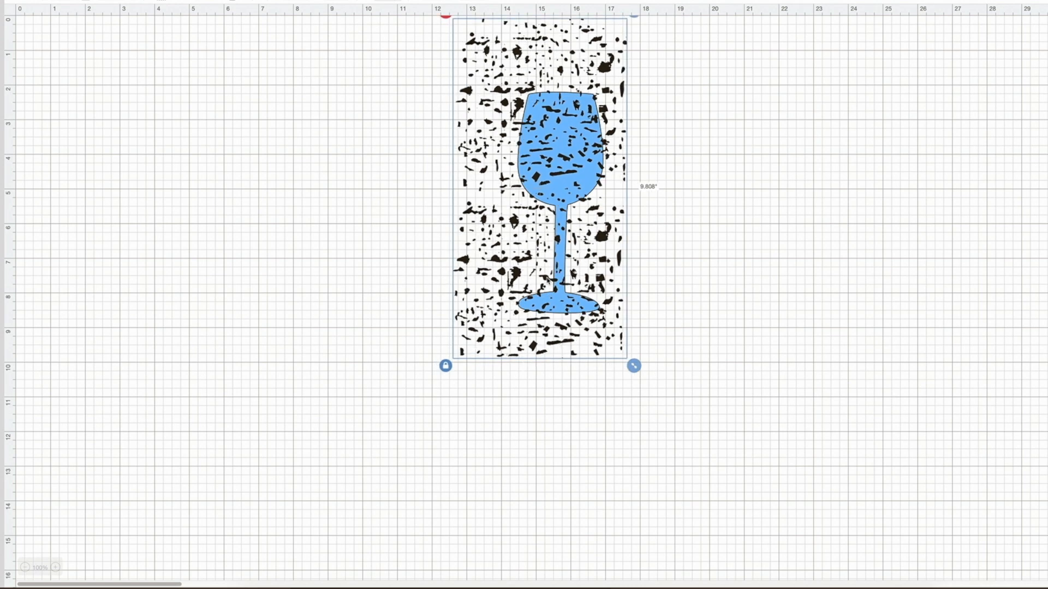
{"action": "mouse_move", "coordinate": [570, 284]}
{"action": "left_mouse_down"}
{"action": "mouse_move", "coordinate": [573, 305]}
{"action": "mouse_move", "coordinate": [586, 301]}
{"action": "mouse_move", "coordinate": [583, 290]}
{"action": "left_mouse_up"}
Weld the two distress textures into one shape and slice it with the wine glass.
{"action": "right_click", "coordinate": [611, 299]}
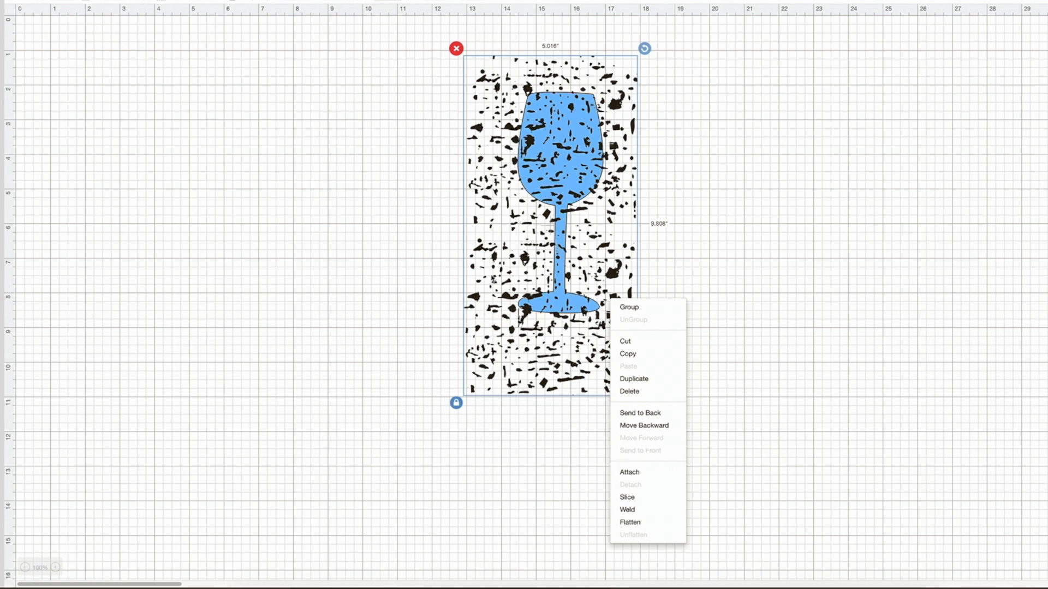
{"action": "left_click", "coordinate": [628, 516]}
{"action": "left_click_drag", "start_coordinate": [704, 411], "coordinate": [405, 28]}
{"action": "right_click", "coordinate": [513, 110]}
{"action": "left_click", "coordinate": [551, 309]}
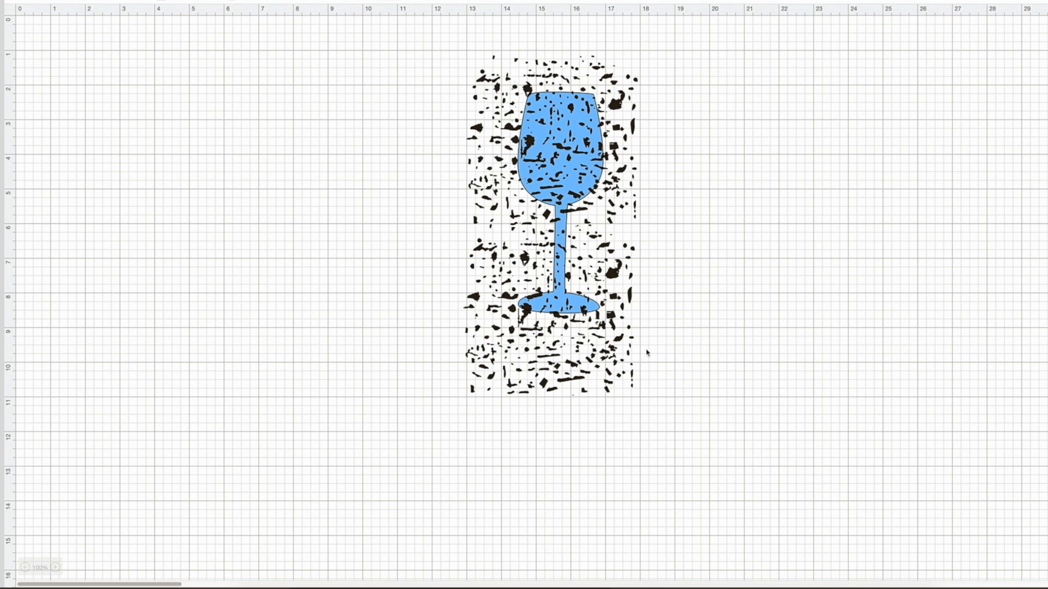
Move the sliced texture pieces off the wine glass and enlarge the distressed glass to about 4.4 by 11.43 in.
{"action": "left_click_drag", "start_coordinate": [611, 223], "coordinate": [306, 216]}
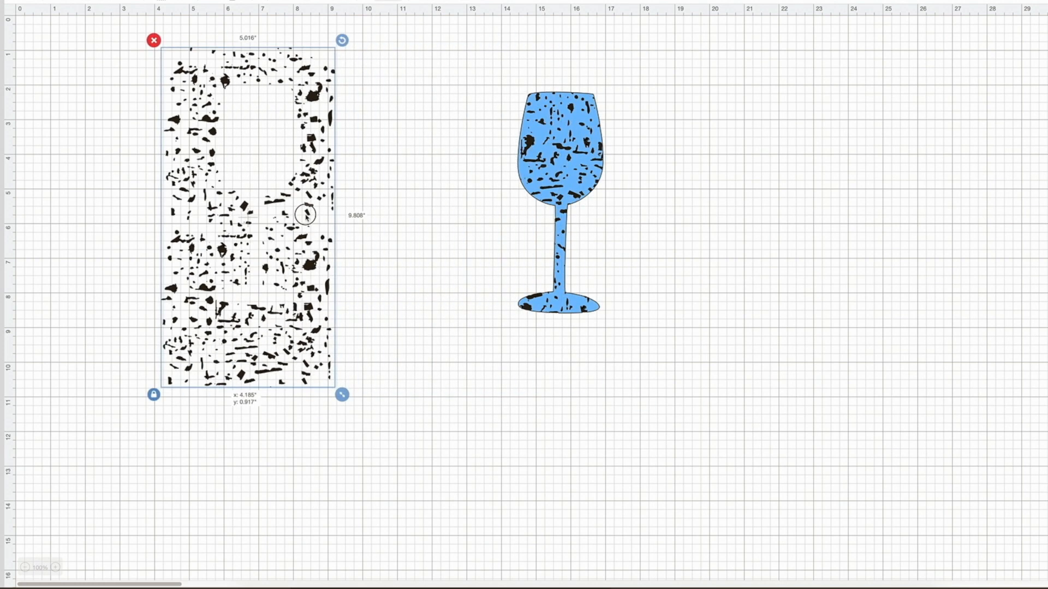
{"action": "left_click_drag", "start_coordinate": [575, 174], "coordinate": [247, 164]}
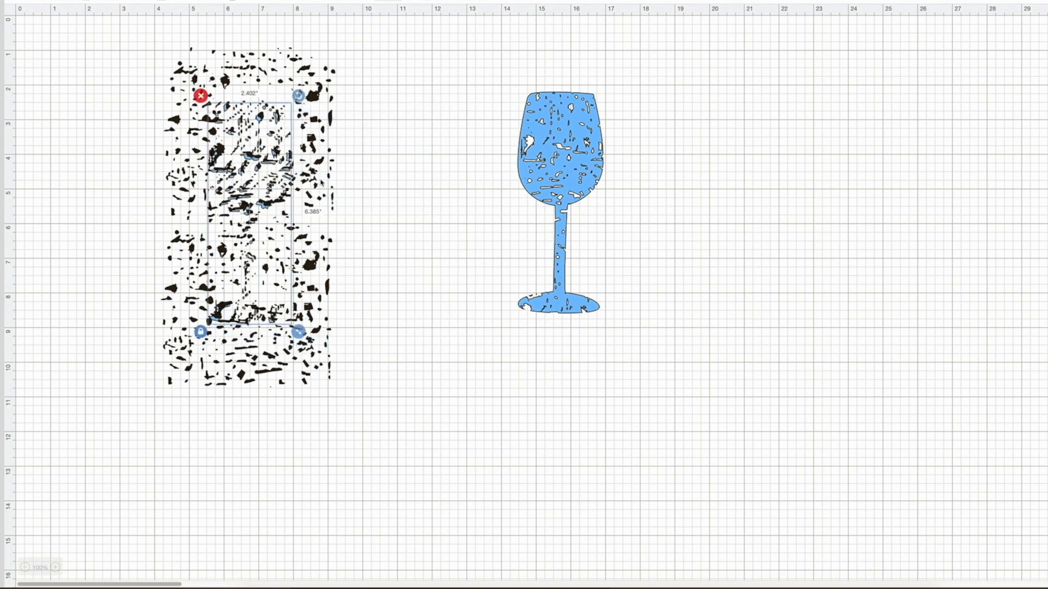
{"action": "left_click", "coordinate": [596, 176]}
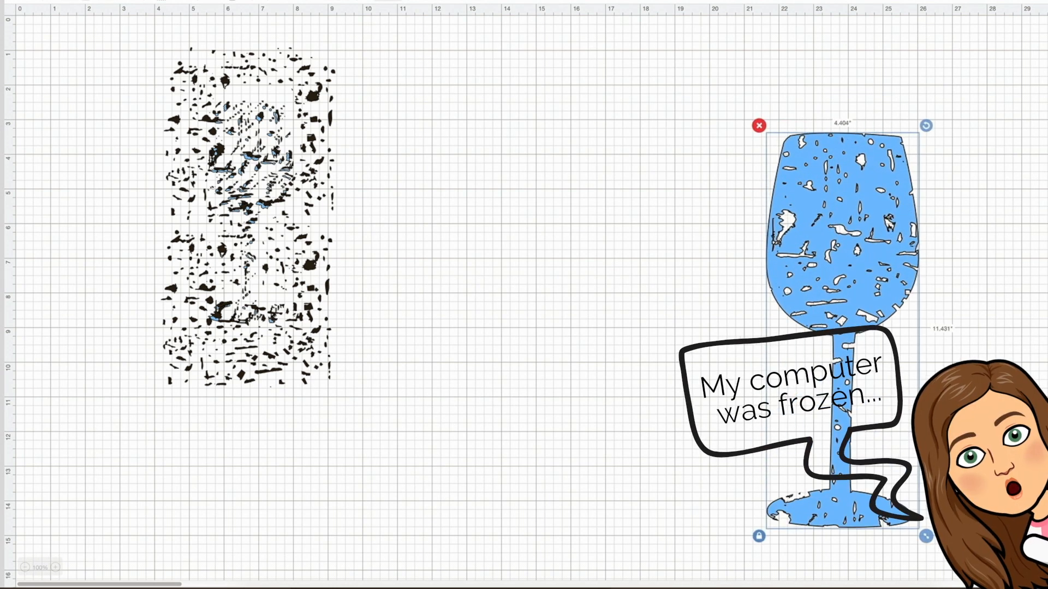
{"action": "left_click_drag", "start_coordinate": [824, 284], "coordinate": [724, 237]}
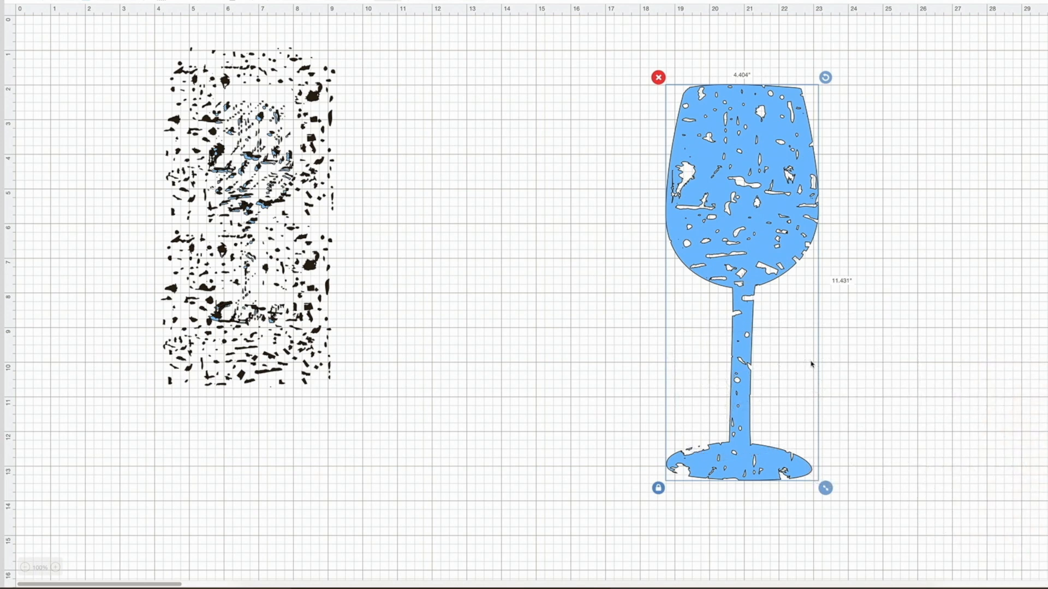
Delete all the leftover texture pieces and move the distressed glass to the middle of the canvas.
{"action": "left_click_drag", "start_coordinate": [102, 37], "coordinate": [453, 496]}
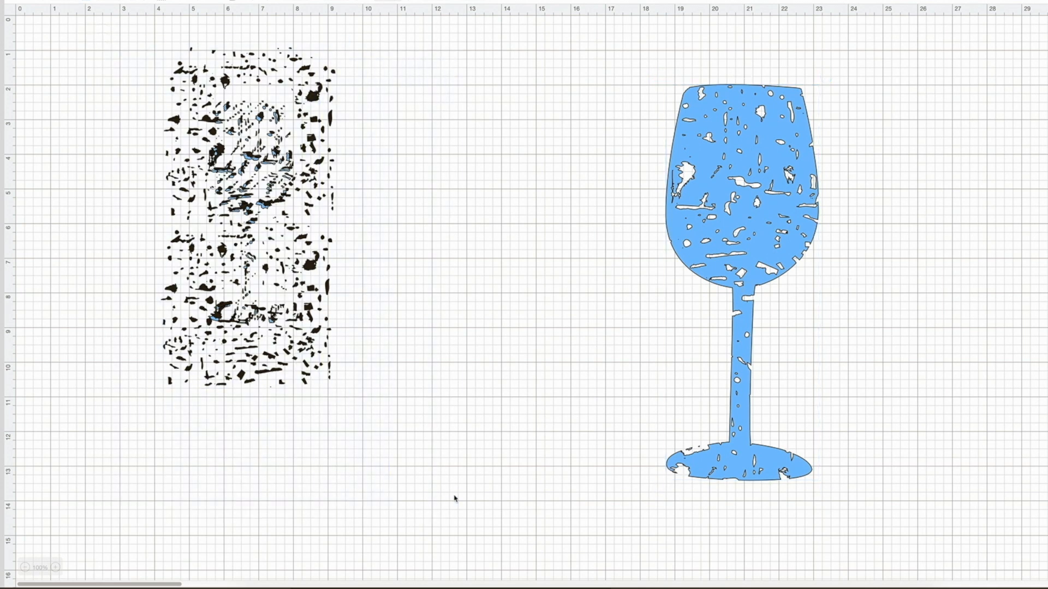
{"action": "key", "text": "Delete"}
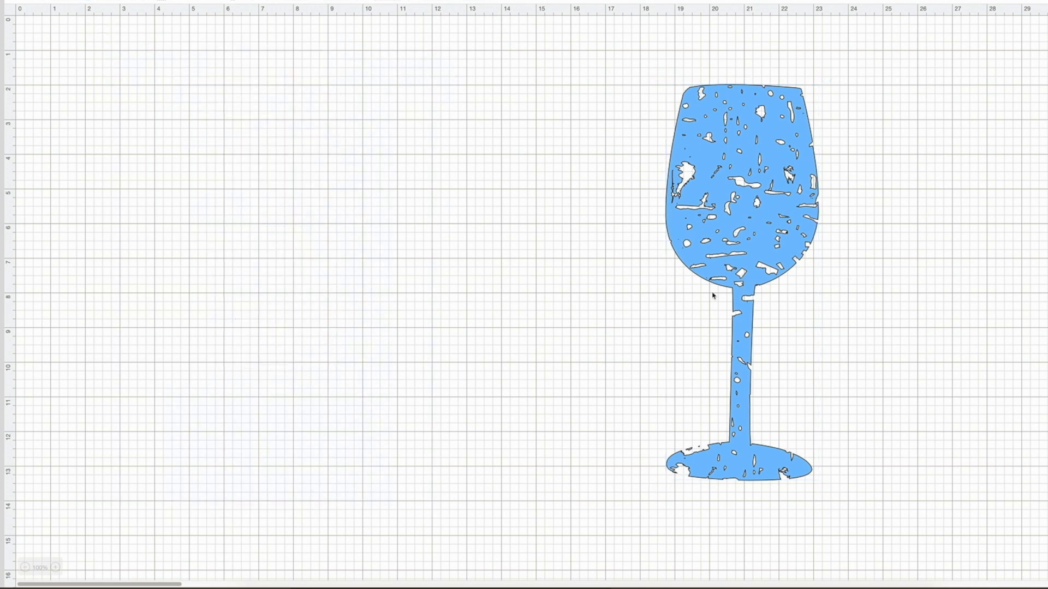
{"action": "left_click_drag", "start_coordinate": [753, 297], "coordinate": [552, 270]}
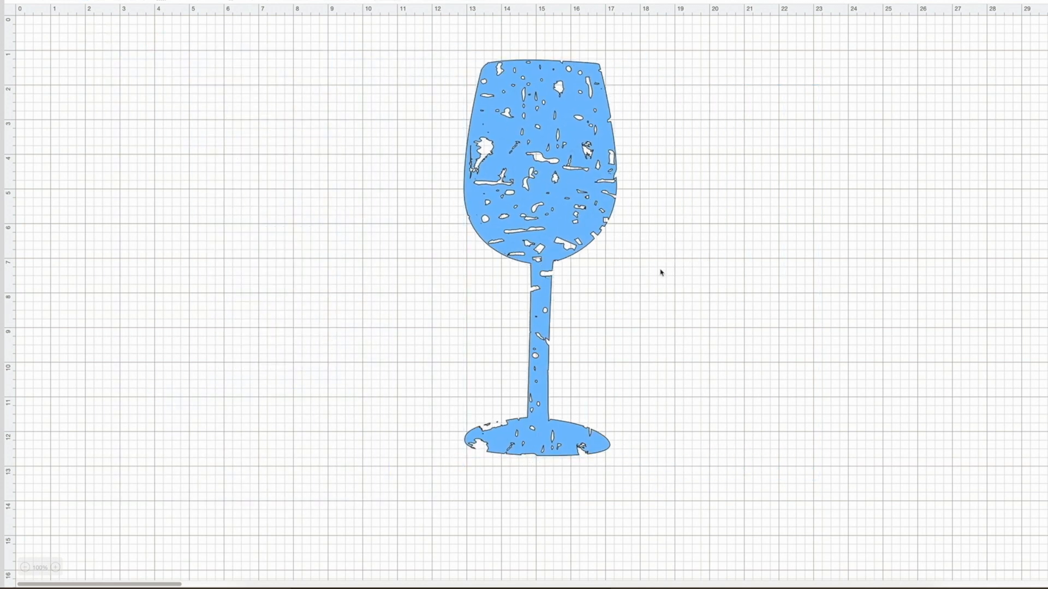